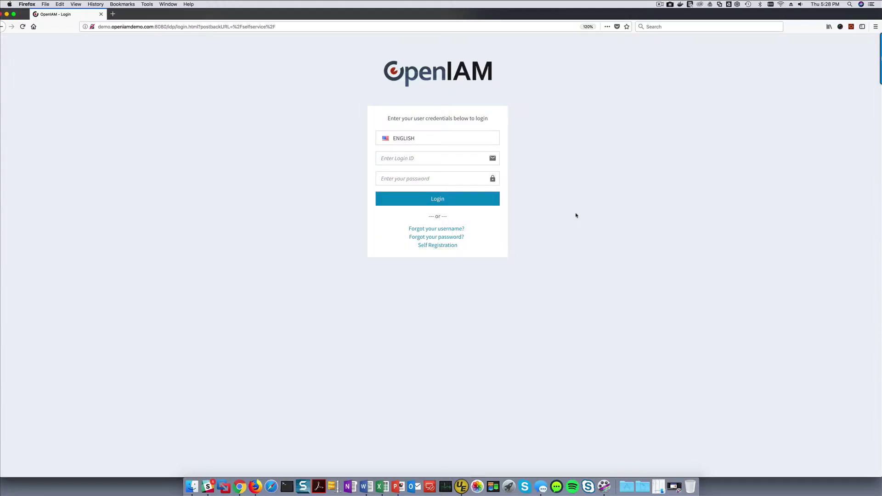
Step: Open the self-registration form and enter the new user's first and last name
click(440, 246)
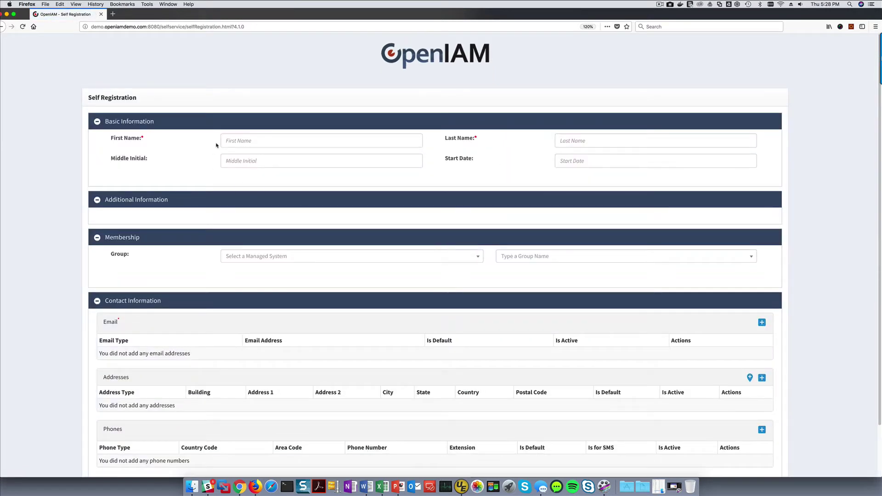
click(249, 140)
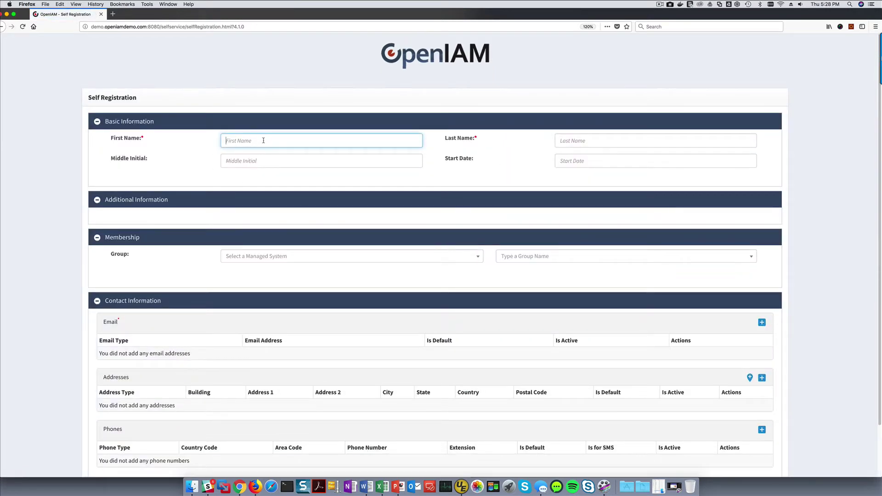
text(Test)
key(Tab)
text(DemoUse)
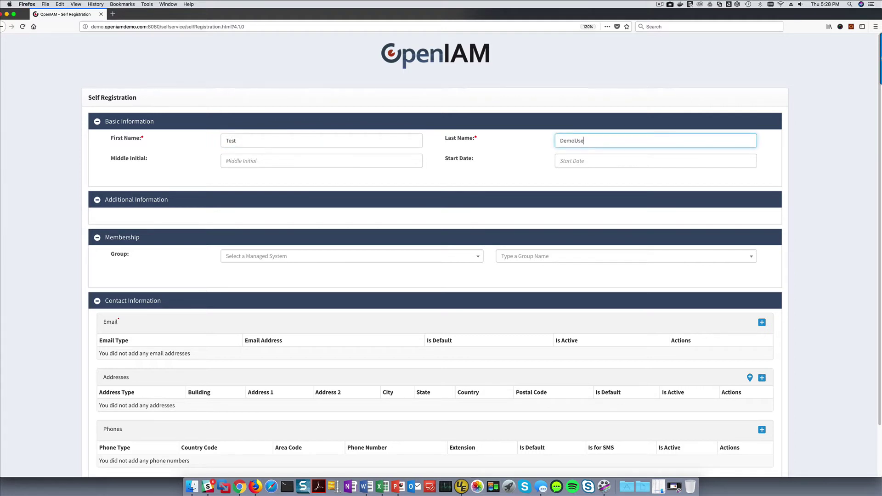
text(r2)
Step: Add the user's e-mail address as an active, default Primary Email entry
click(762, 323)
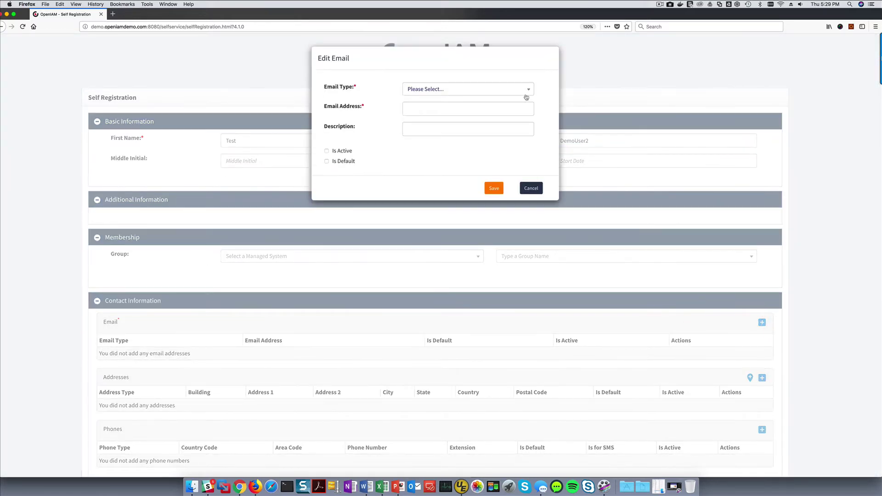
click(529, 92)
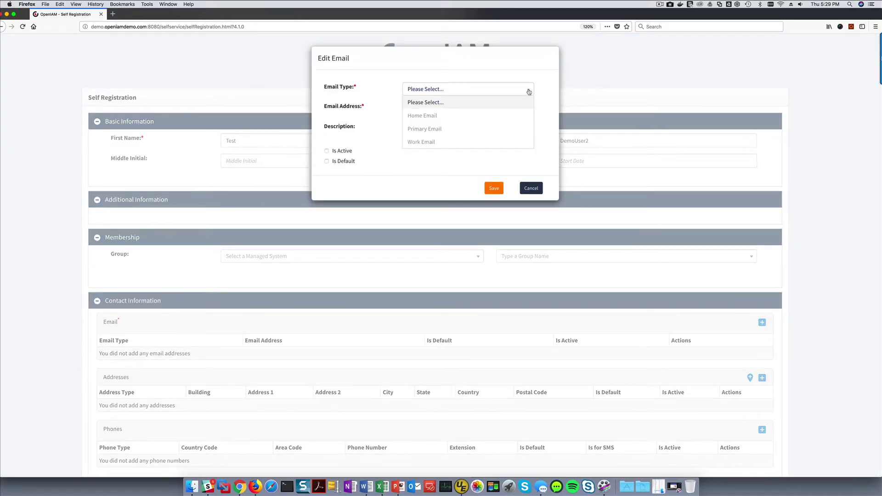
click(449, 129)
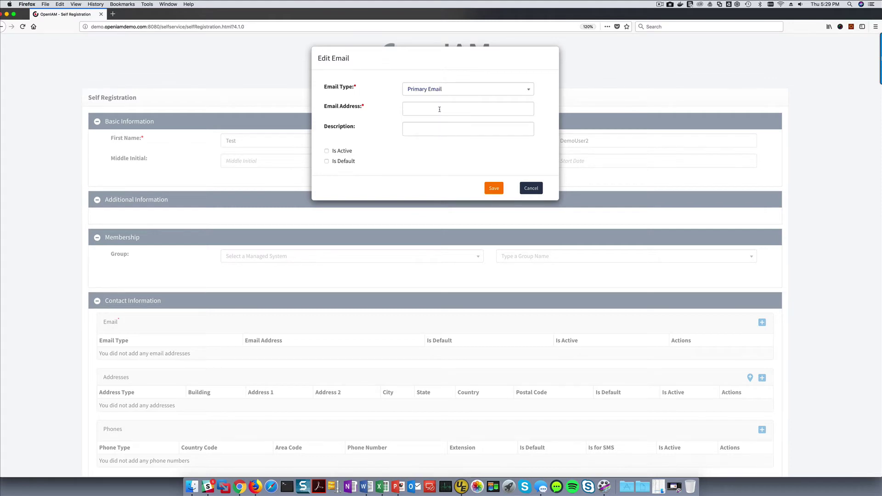
click(439, 109)
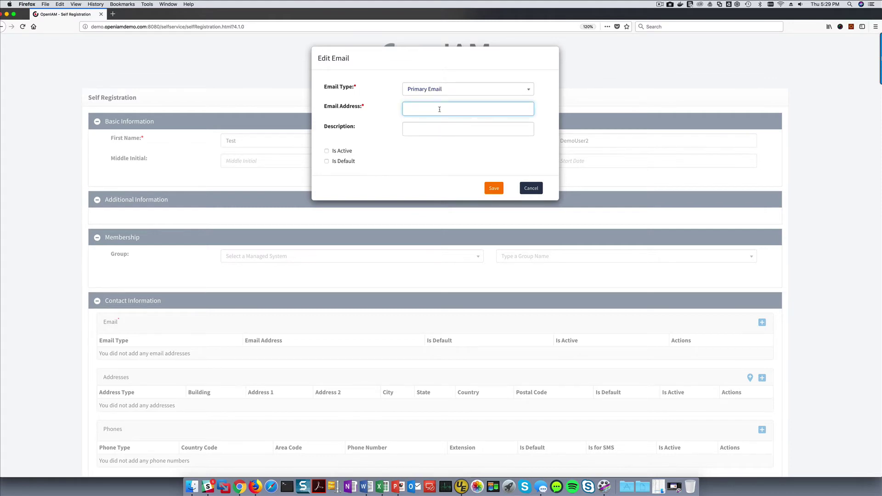
click(326, 151)
click(327, 161)
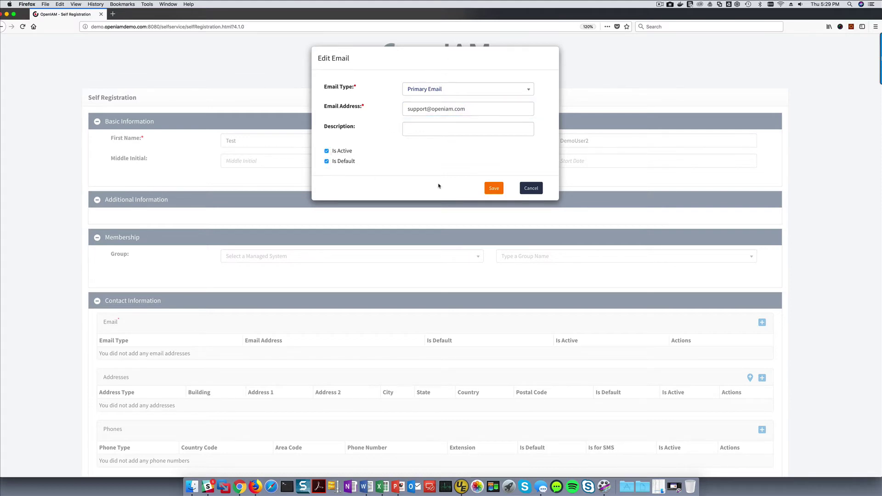
click(491, 189)
scroll(463, 263, down, 1)
scroll(464, 263, down, 2)
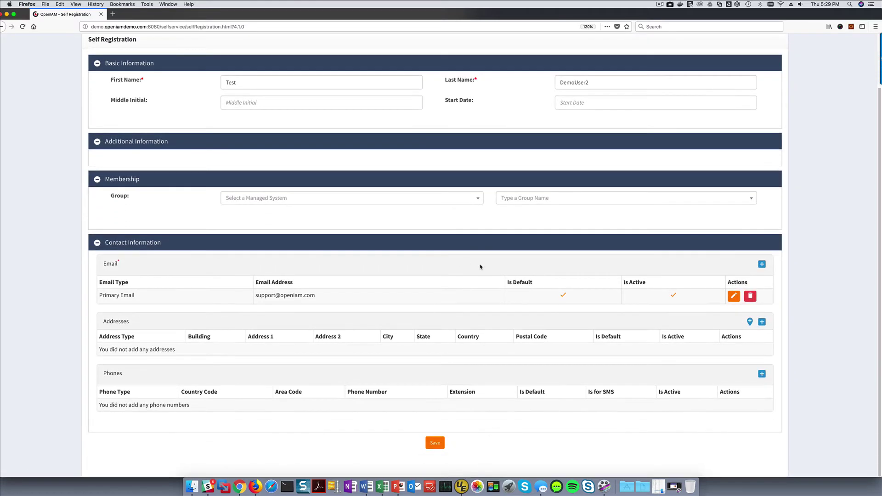
Step: Add a Cell phone entry with its country code, area code and phone number
click(761, 374)
click(476, 92)
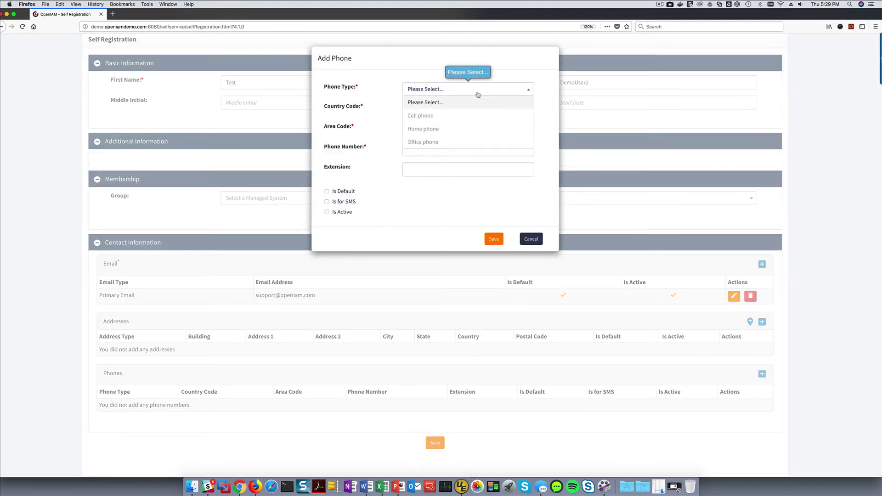
click(447, 116)
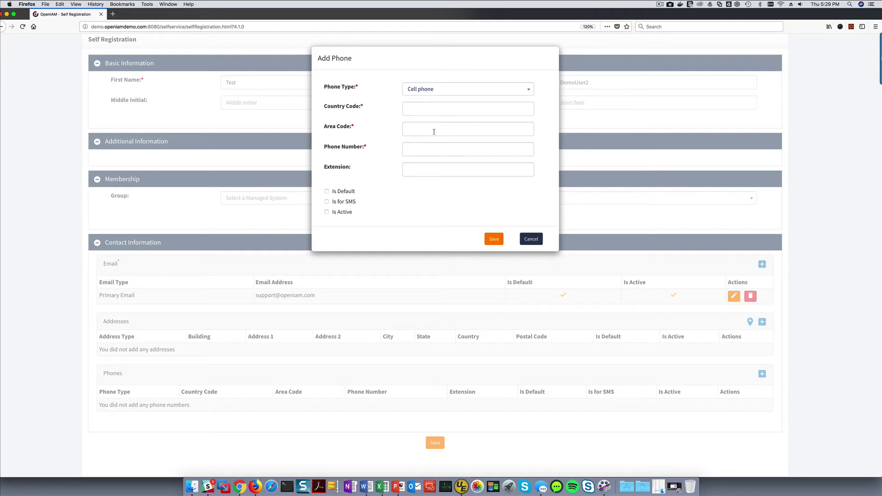
click(432, 109)
text(1)
key(Tab)
text(91)
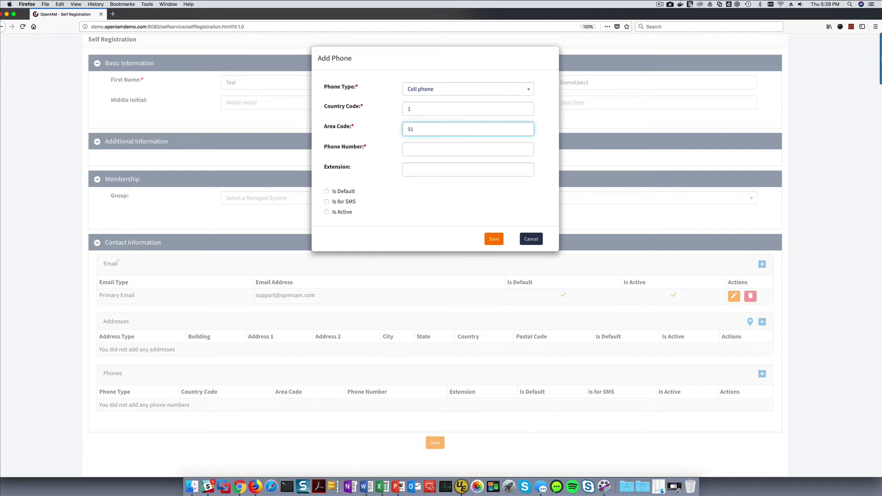
key(BackSpace)
text(7)
key(Tab)
text(123)
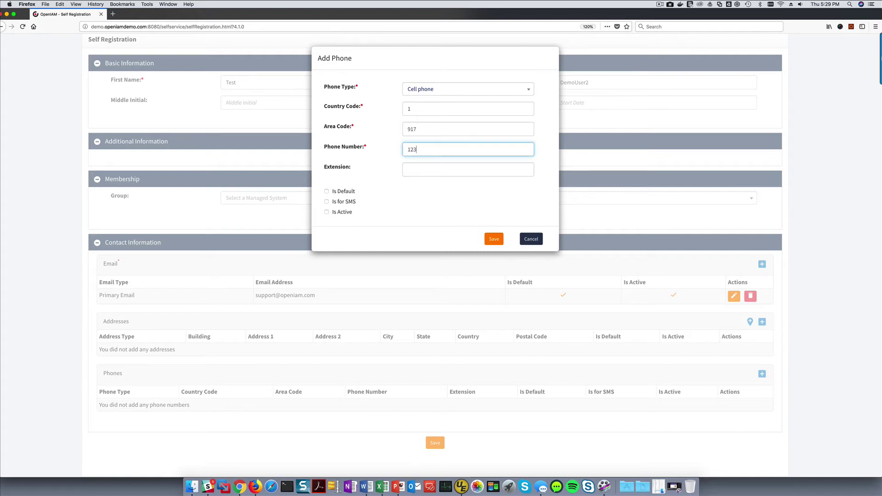
text(-4567)
Step: Mark the cell phone default, SMS-enabled and active, save it, and submit the registration
click(326, 191)
click(326, 202)
click(326, 212)
click(494, 239)
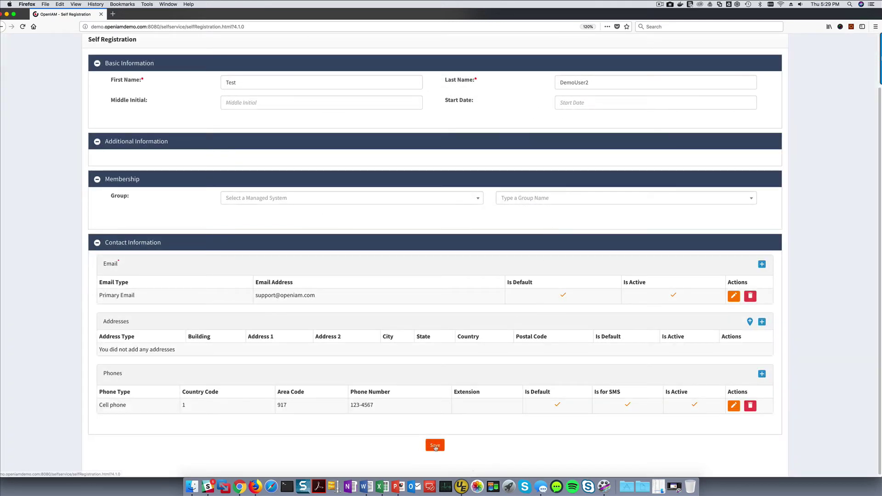
click(428, 442)
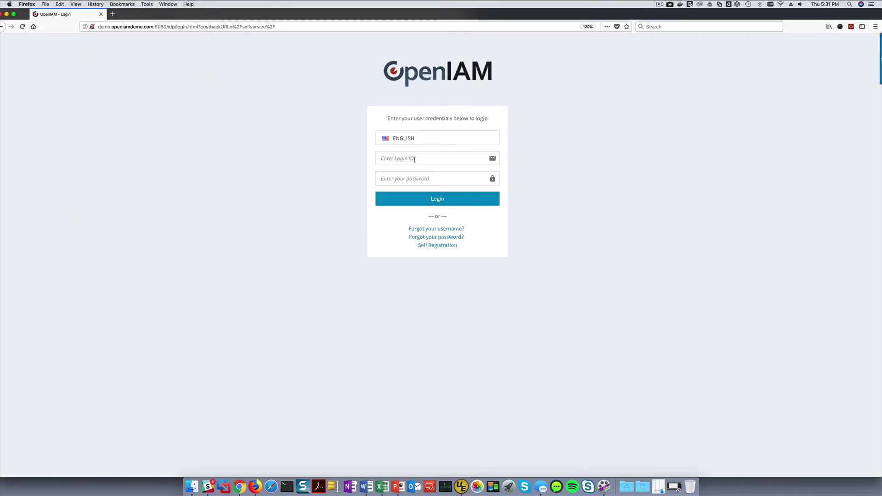
Step: Sign in to OpenIAM with the system administrator's login ID and password
click(414, 159)
text(sysadmin)
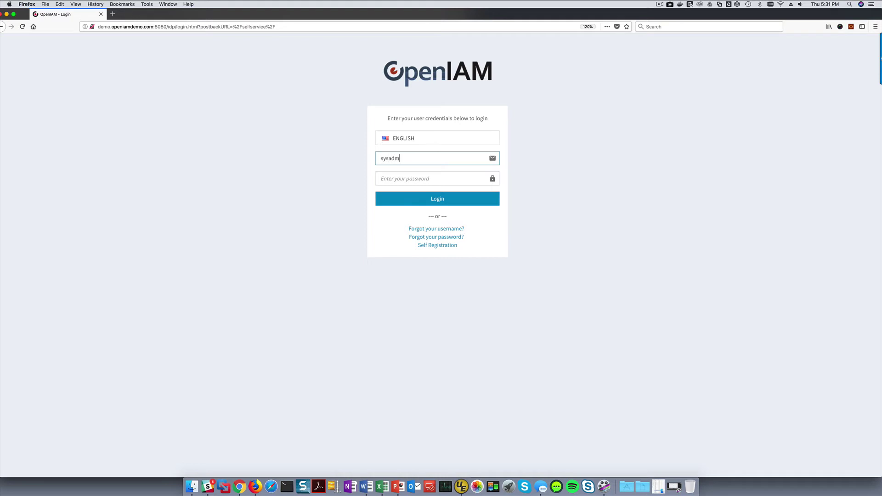
key(Tab)
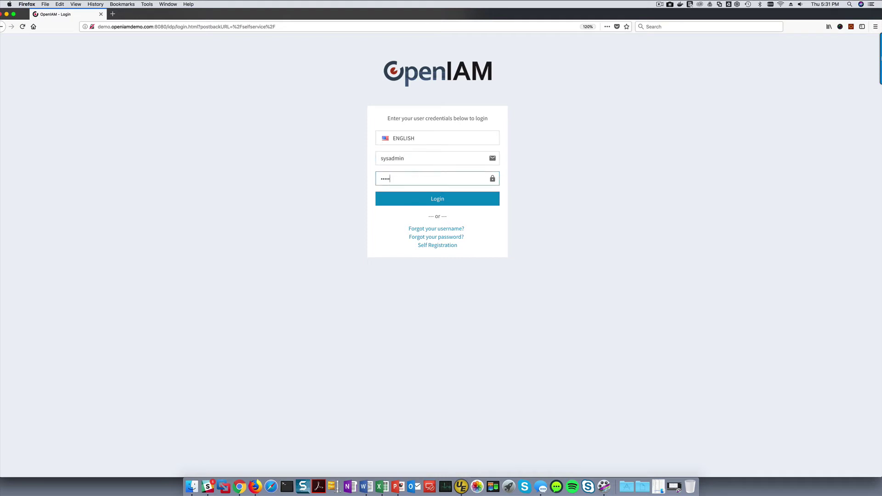
key(Return)
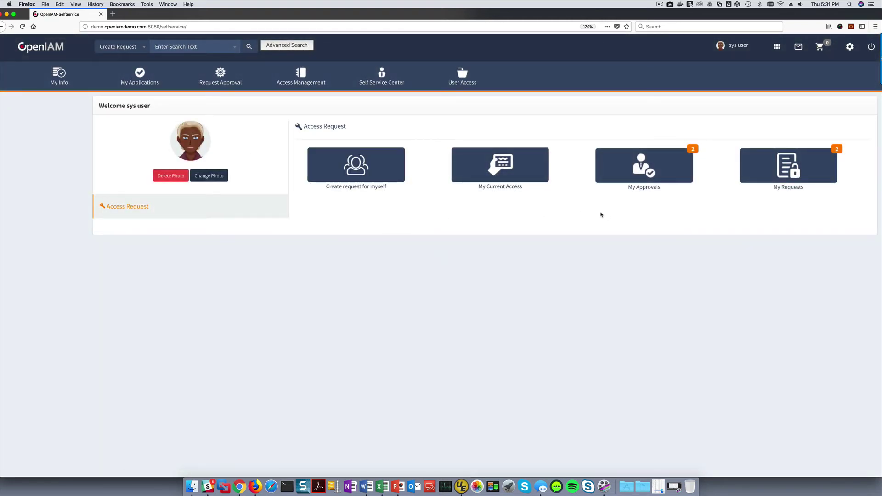
Step: Open the newer pending self-registration request and enter the reason 'Need to approve for my demo'
click(641, 166)
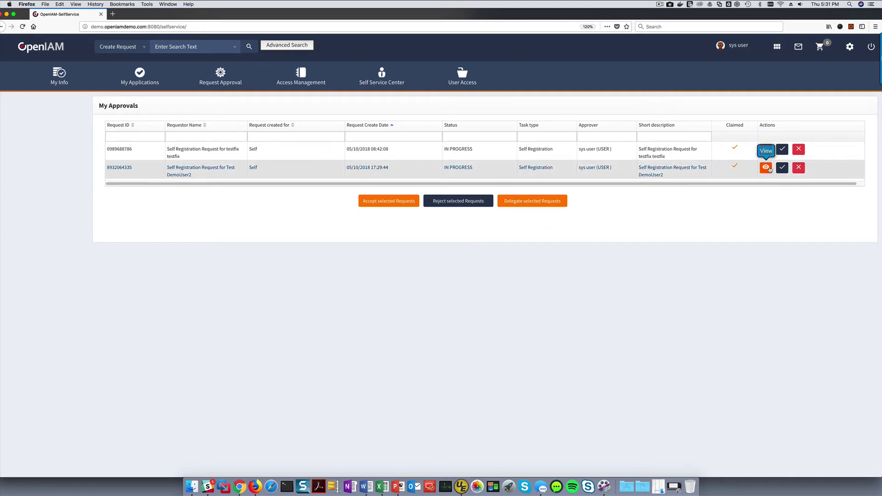
click(766, 169)
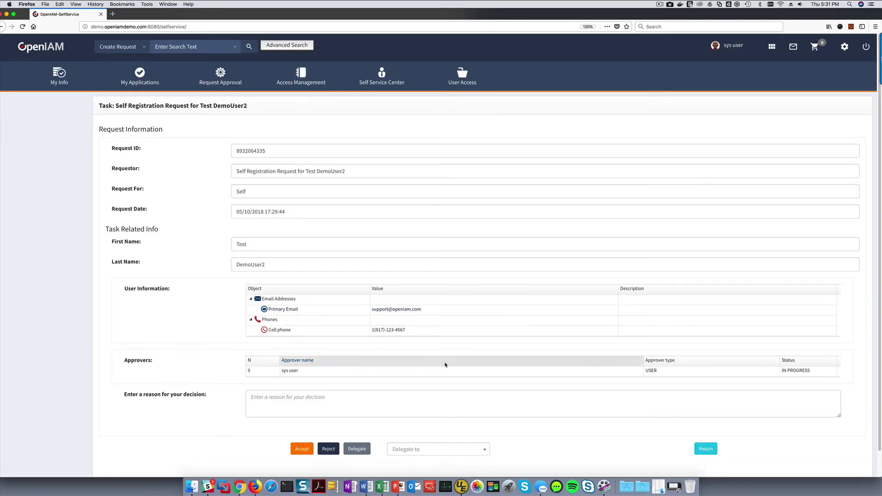
click(317, 398)
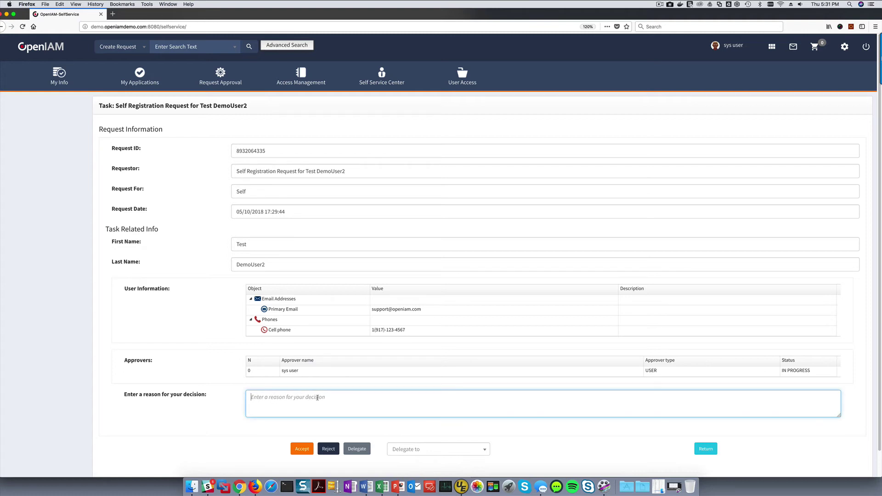
text(Need to approve for my demo)
Step: Leave the request undelegated and accept the new user's registration
scroll(469, 350, down, 2)
click(486, 424)
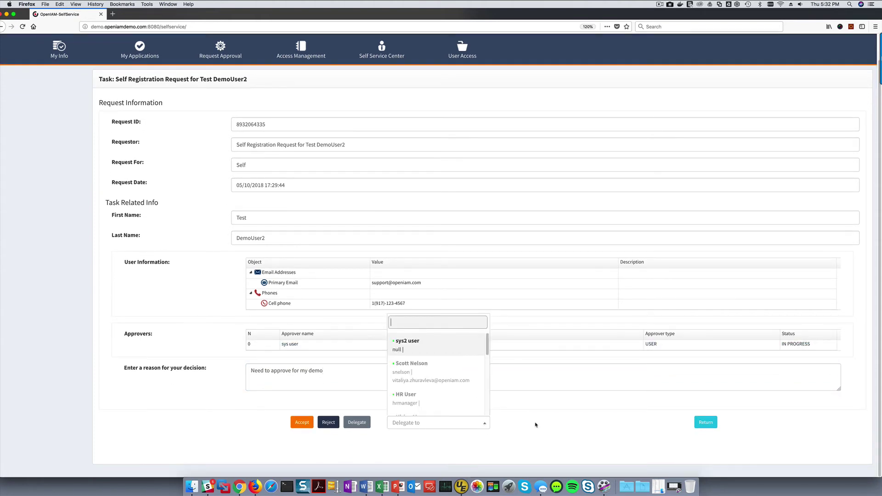
click(536, 425)
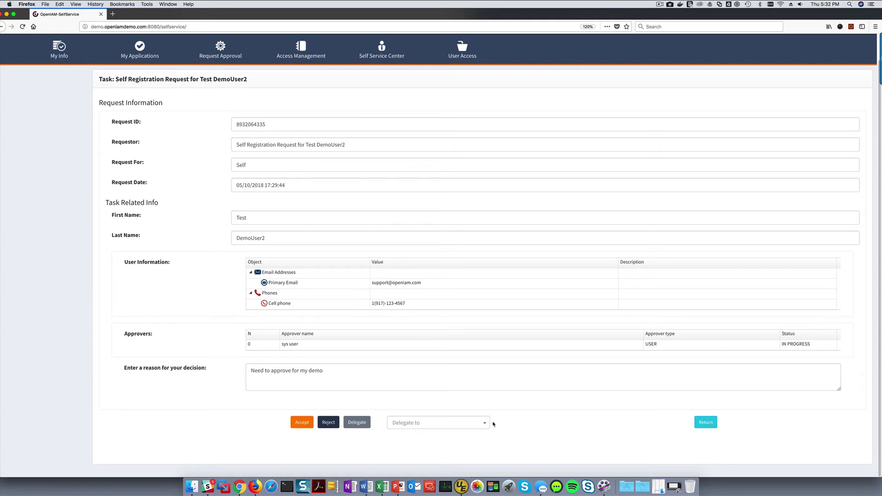
click(307, 424)
click(307, 423)
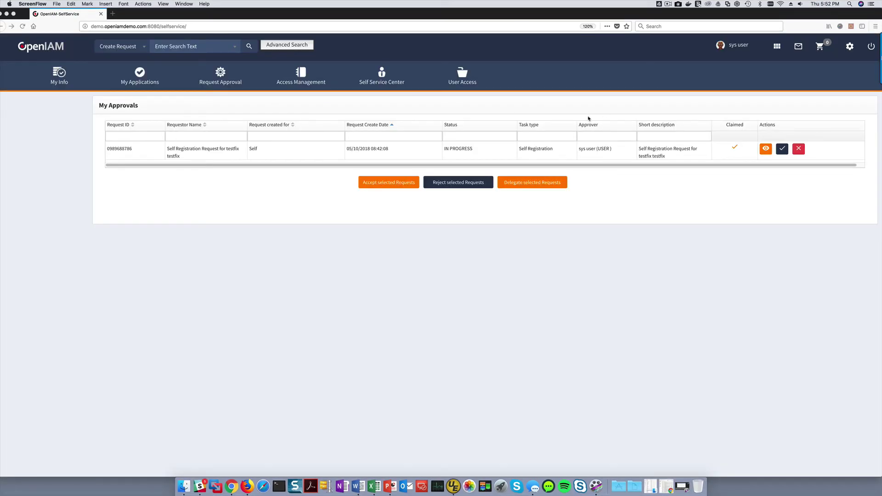
Step: Log out of the self-service portal and go to the /webconsole address
click(864, 51)
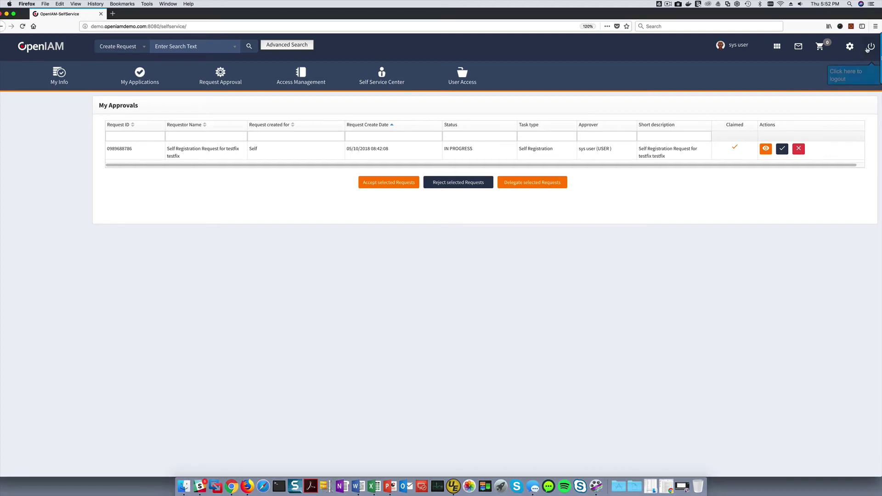
click(867, 49)
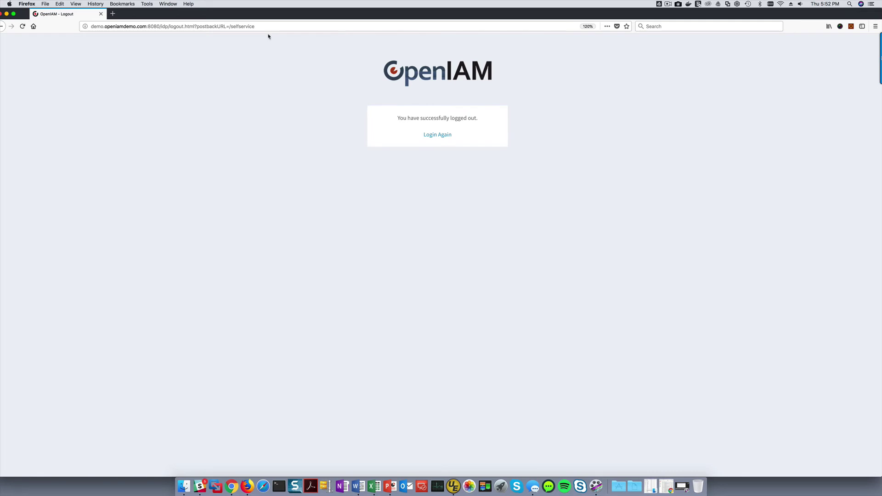
click(161, 26)
click(161, 27)
drag(161, 26, 331, 28)
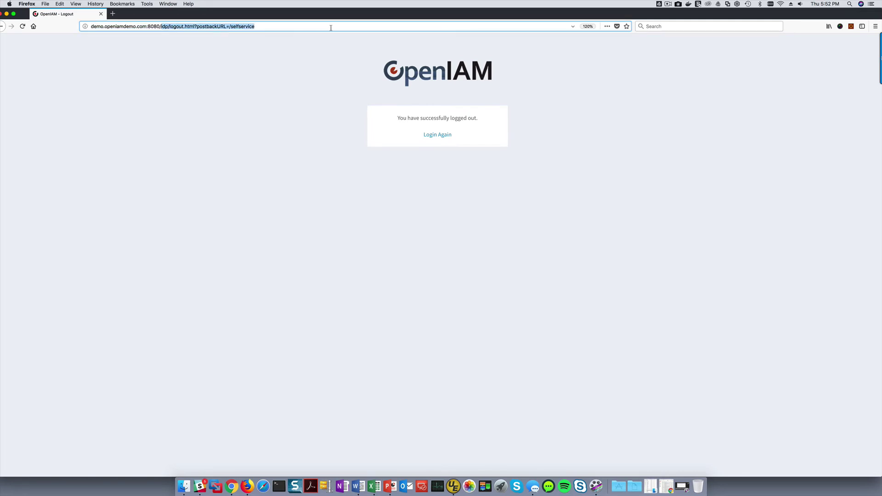
text(webconsole)
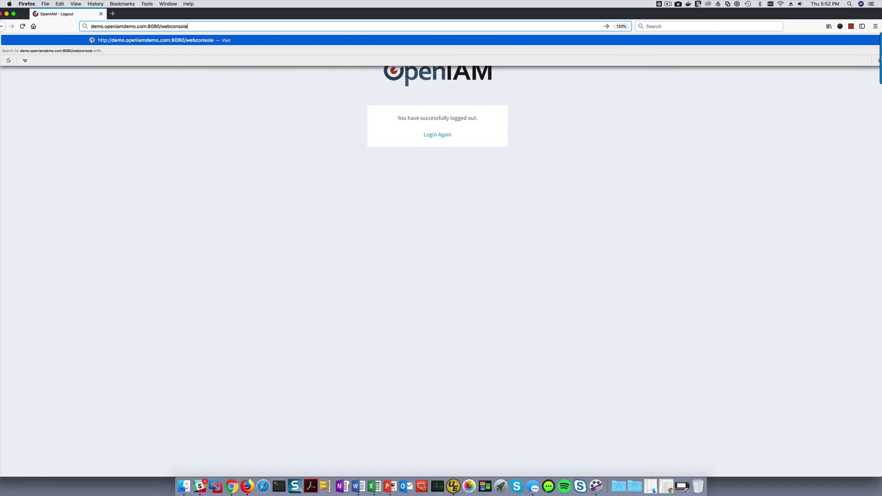
key(Return)
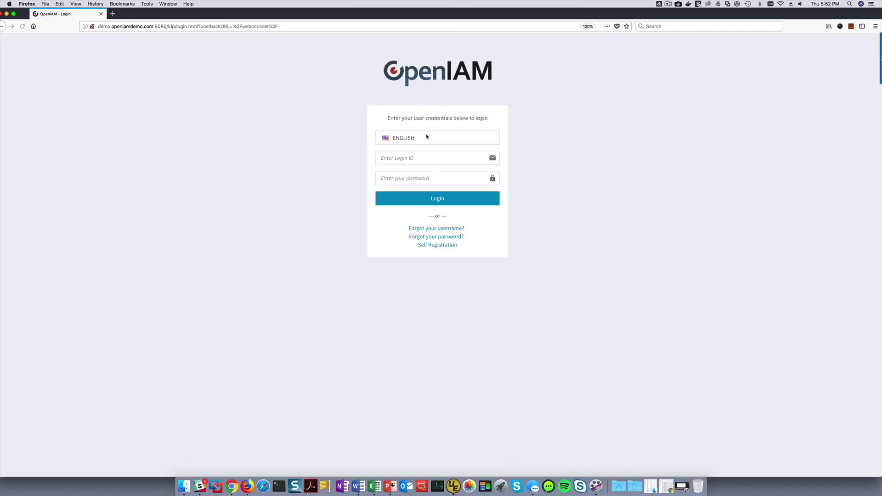
Step: Sign in to the web console with the administrator's login ID and password
click(416, 157)
text(sysadmin)
key(Tab)
key(Return)
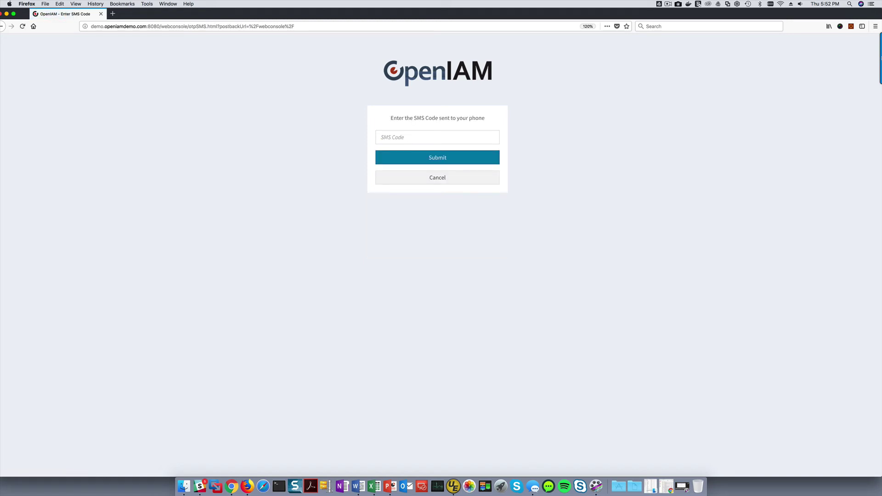
Step: Enter and submit the SMS verification code
click(425, 135)
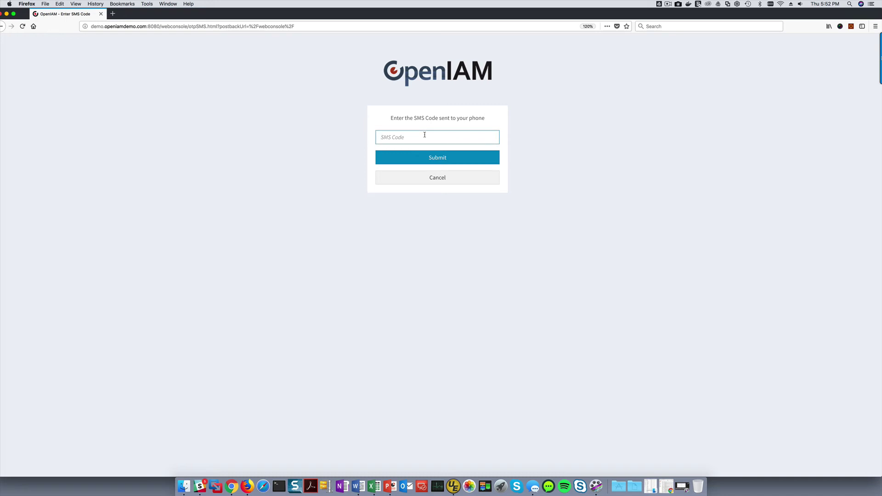
click(448, 161)
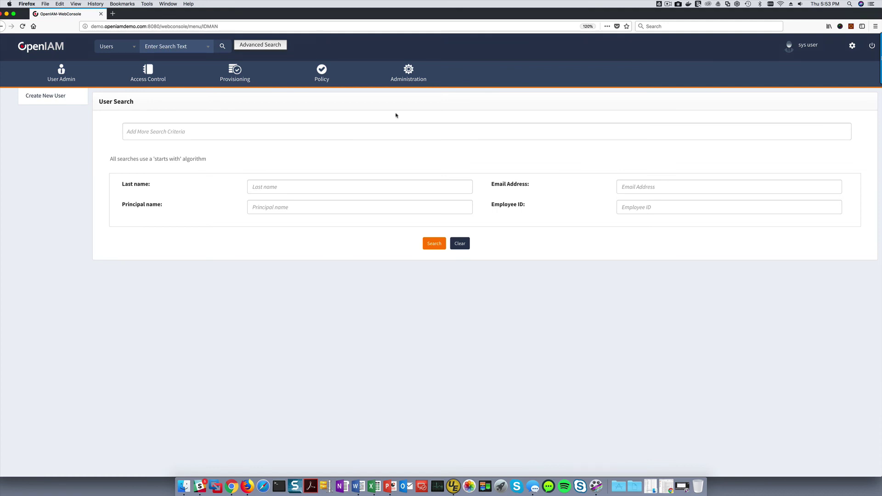
Step: Search all audit log records in Administration > Log Viewer and show page 2 of 45
click(407, 76)
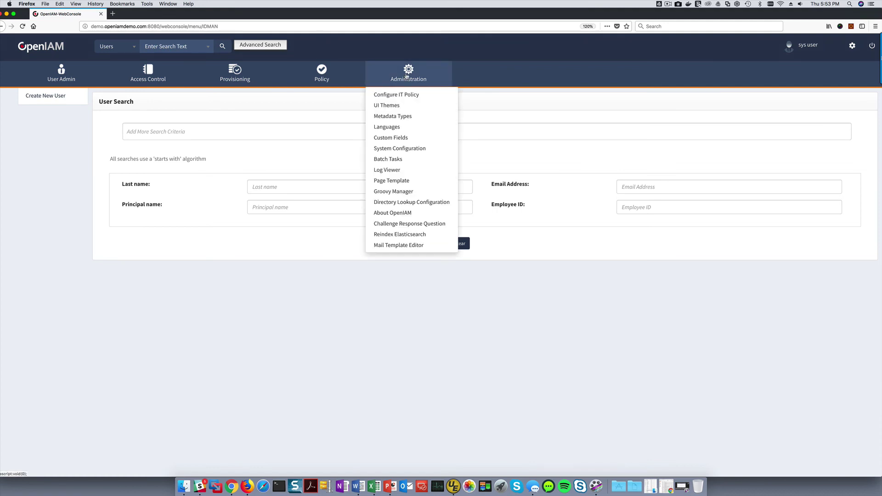
click(385, 170)
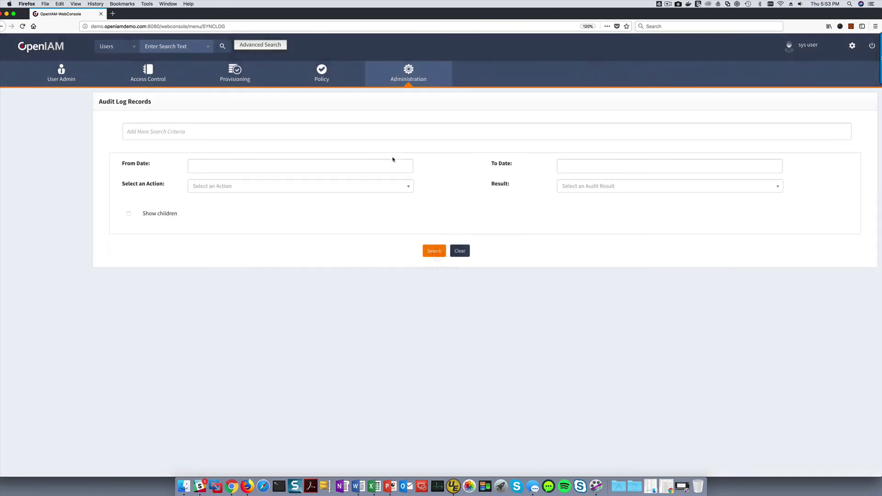
click(657, 130)
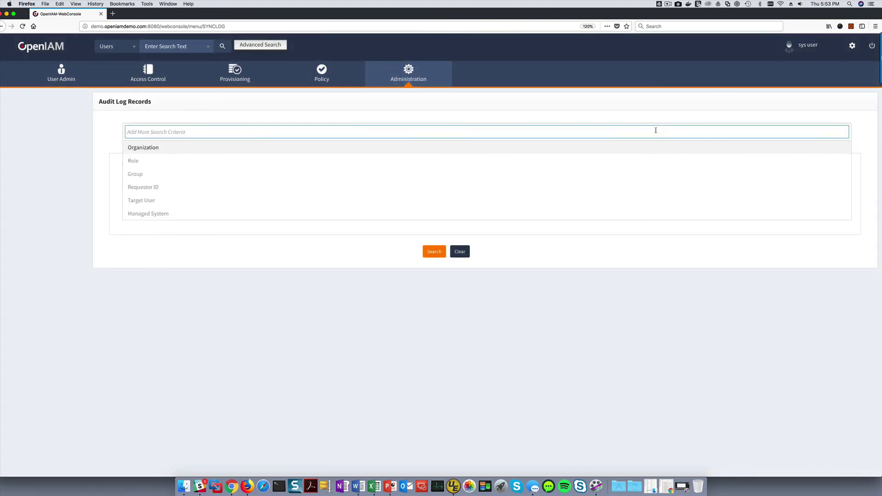
click(649, 118)
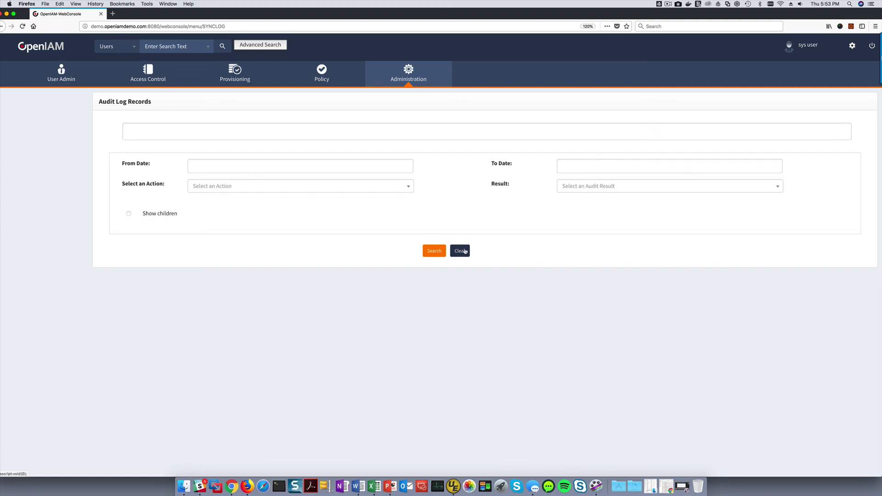
click(439, 252)
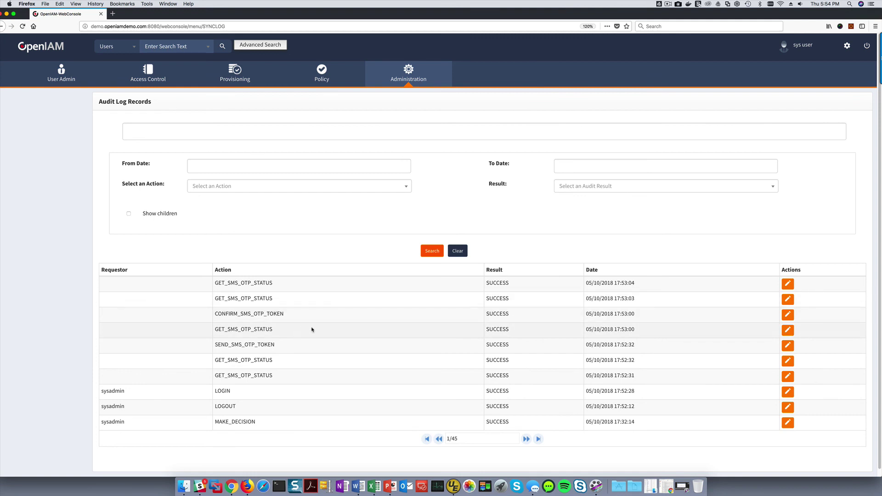
scroll(311, 329, down, 1)
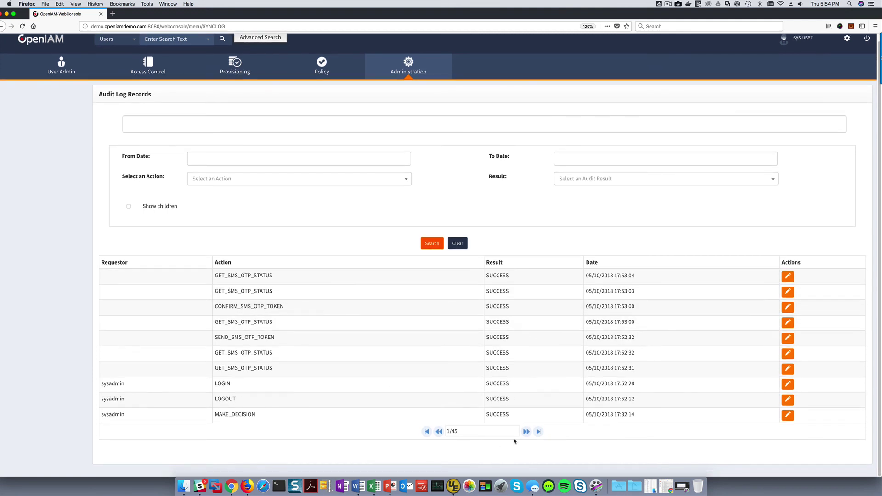
click(526, 431)
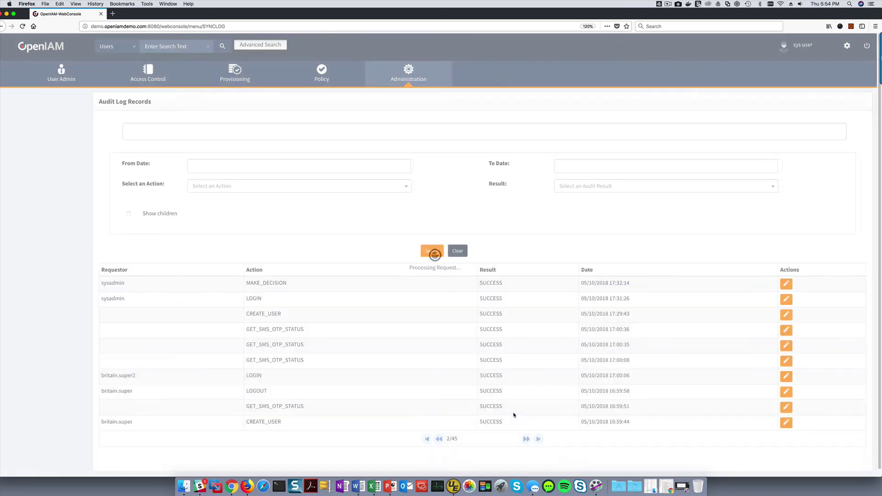